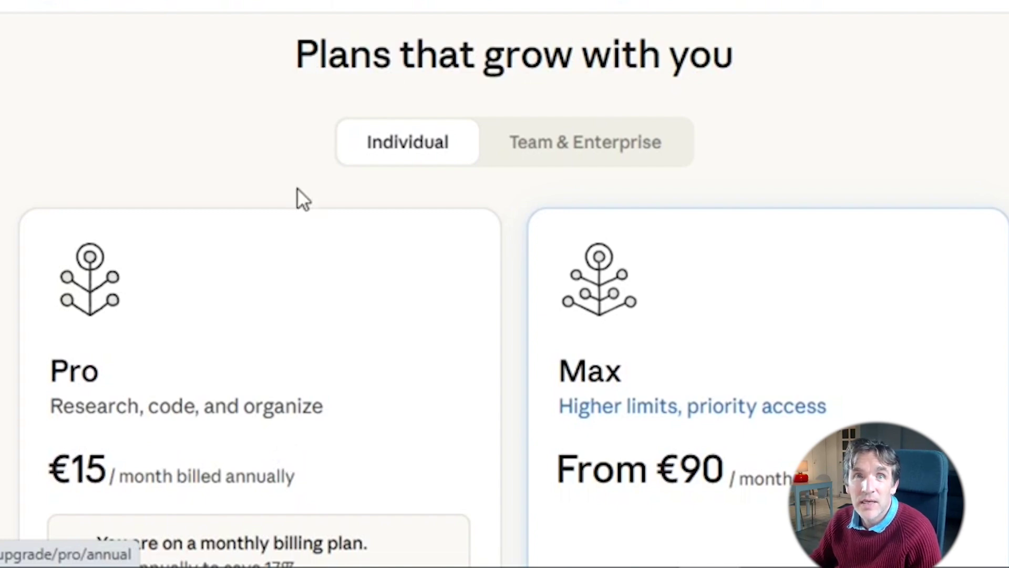
Focus the browser address bar to leave the plans page.
{"action": "key", "text": "ctrl+l"}
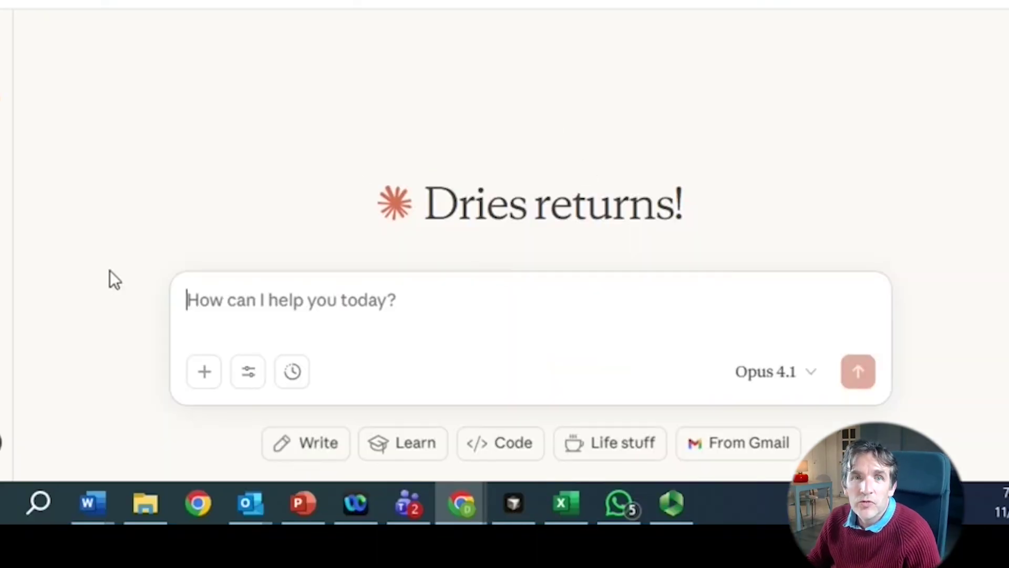
Go to Settings > Capabilities to check Artifacts and code execution are enabled.
{"action": "left_click", "coordinate": [3, 442]}
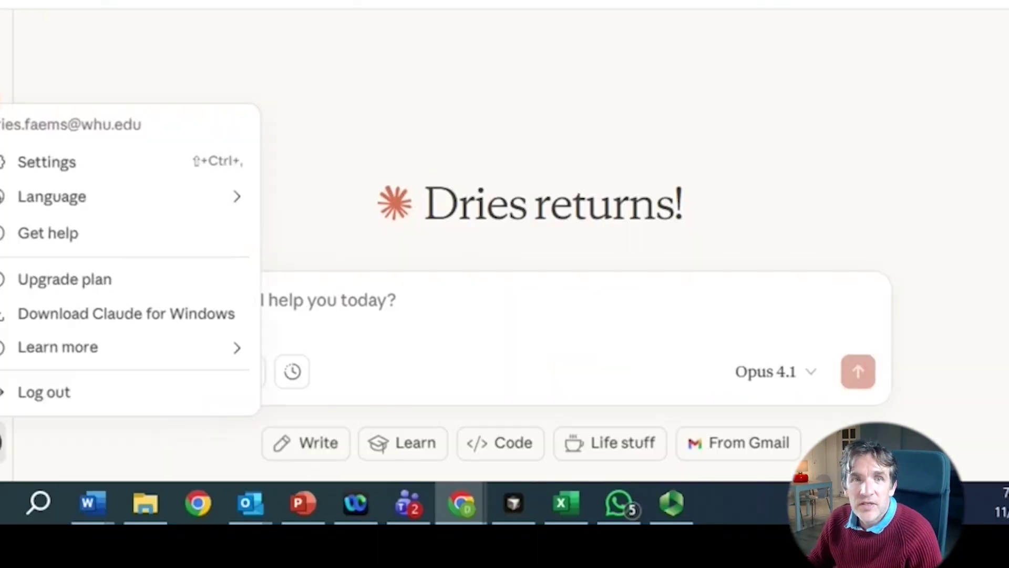
{"action": "left_click", "coordinate": [82, 163]}
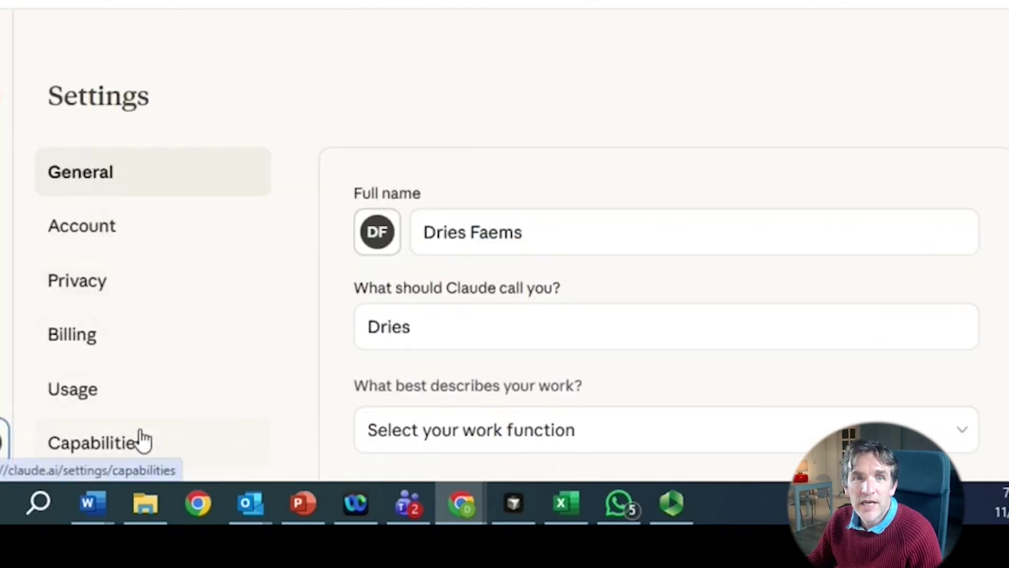
{"action": "left_click", "coordinate": [130, 446]}
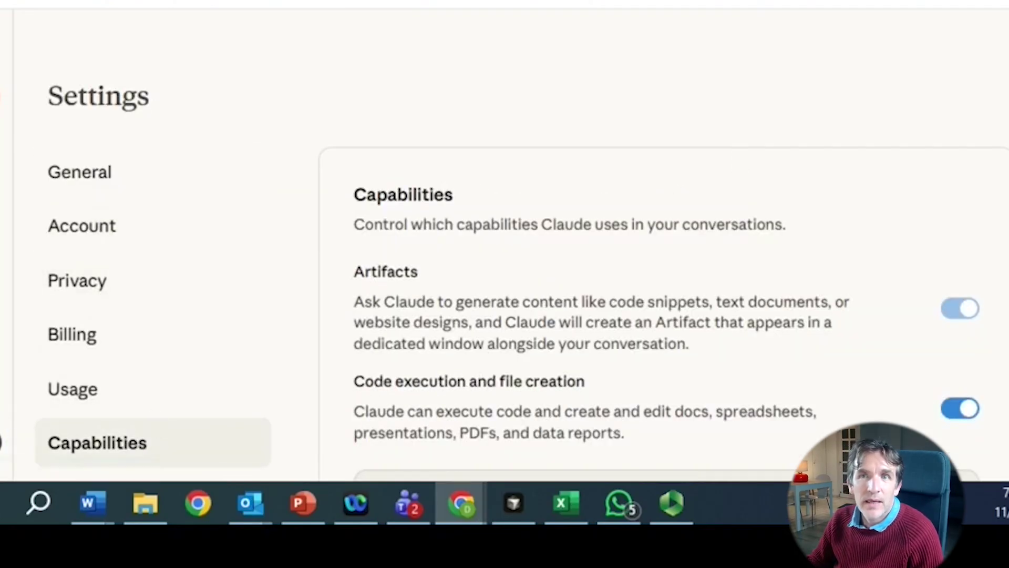
{"action": "scroll", "coordinate": [631, 263], "scroll_direction": "down", "scroll_amount": 15}
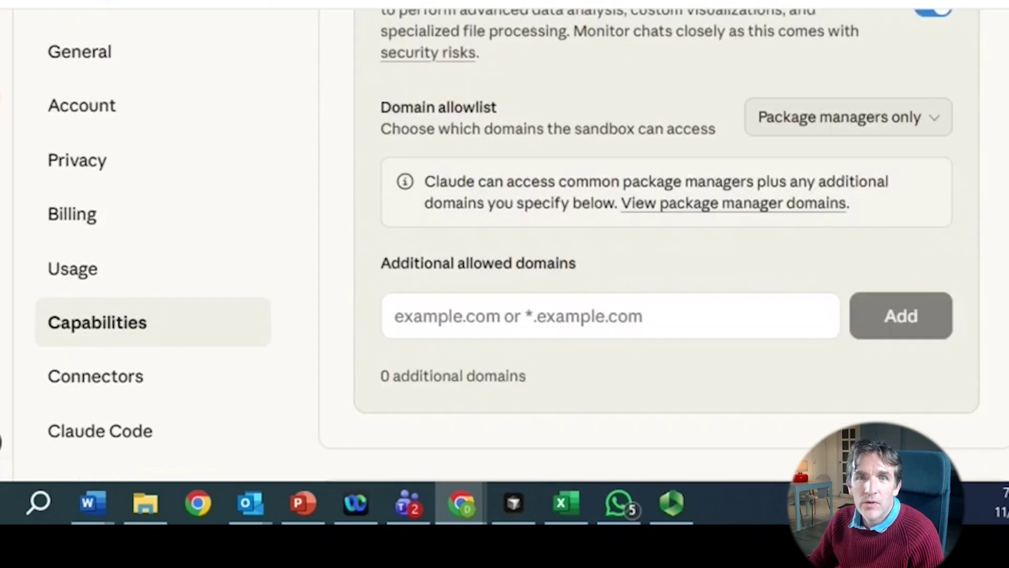
{"action": "scroll", "coordinate": [664, 247], "scroll_direction": "down", "scroll_amount": 8}
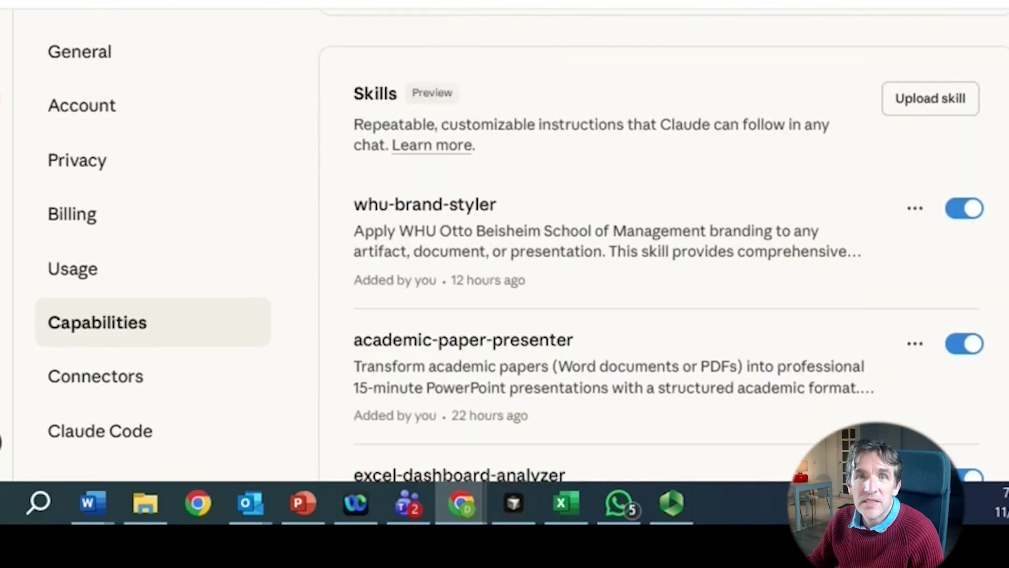
{"action": "scroll", "coordinate": [664, 247], "scroll_direction": "down", "scroll_amount": 1}
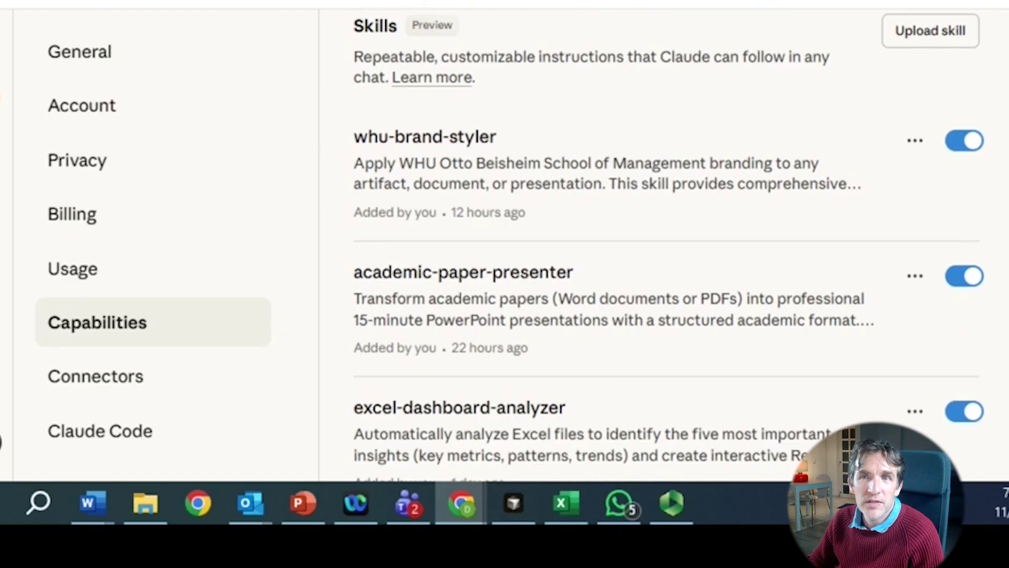
{"action": "scroll", "coordinate": [664, 247], "scroll_direction": "down", "scroll_amount": 7}
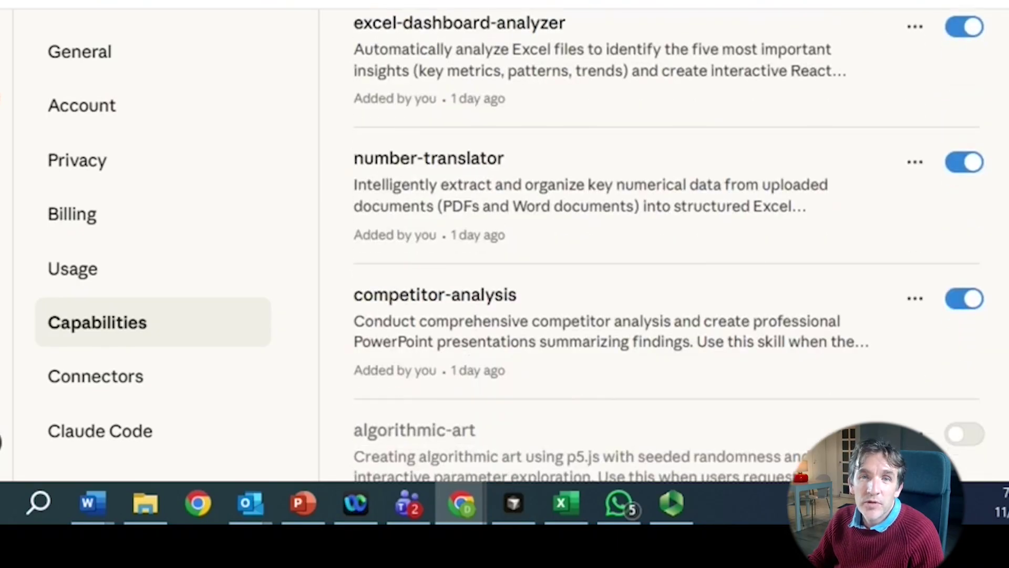
{"action": "scroll", "coordinate": [664, 247], "scroll_direction": "down", "scroll_amount": 4}
{"action": "scroll", "coordinate": [664, 247], "scroll_direction": "down", "scroll_amount": 1}
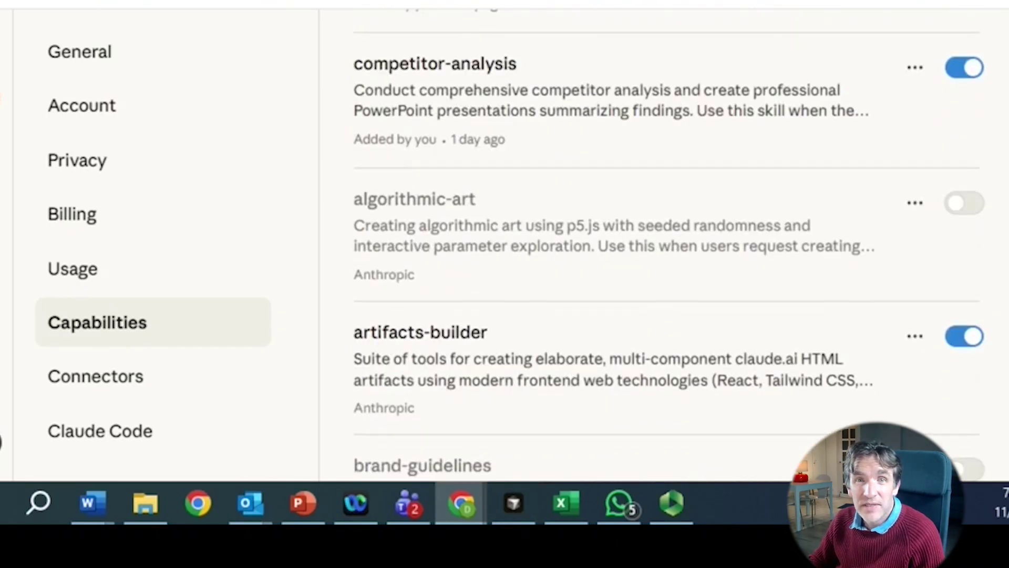
{"action": "scroll", "coordinate": [664, 247], "scroll_direction": "down", "scroll_amount": 4}
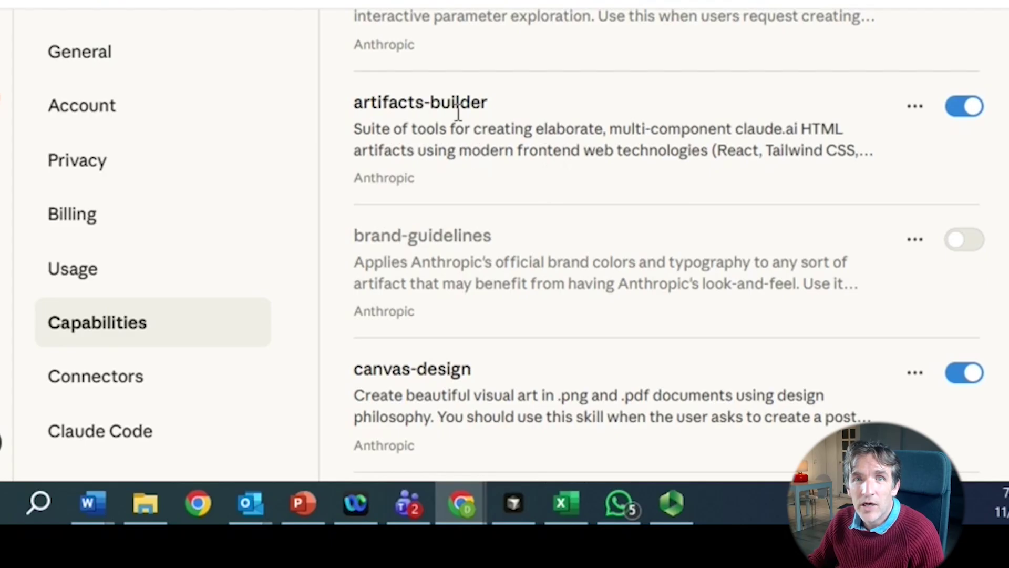
{"action": "scroll", "coordinate": [664, 247], "scroll_direction": "down", "scroll_amount": 10}
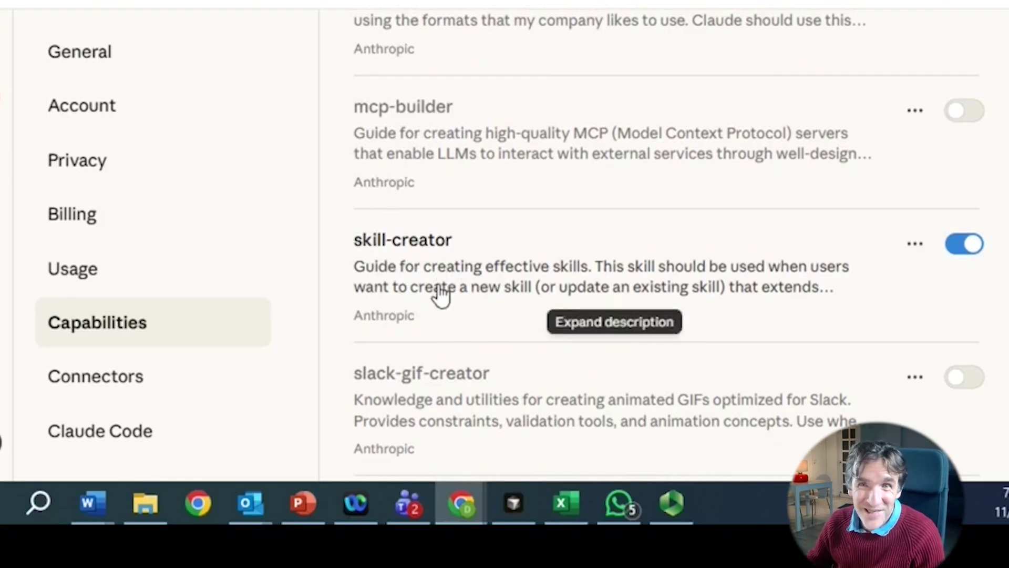
{"action": "scroll", "coordinate": [662, 242], "scroll_direction": "down", "scroll_amount": 3}
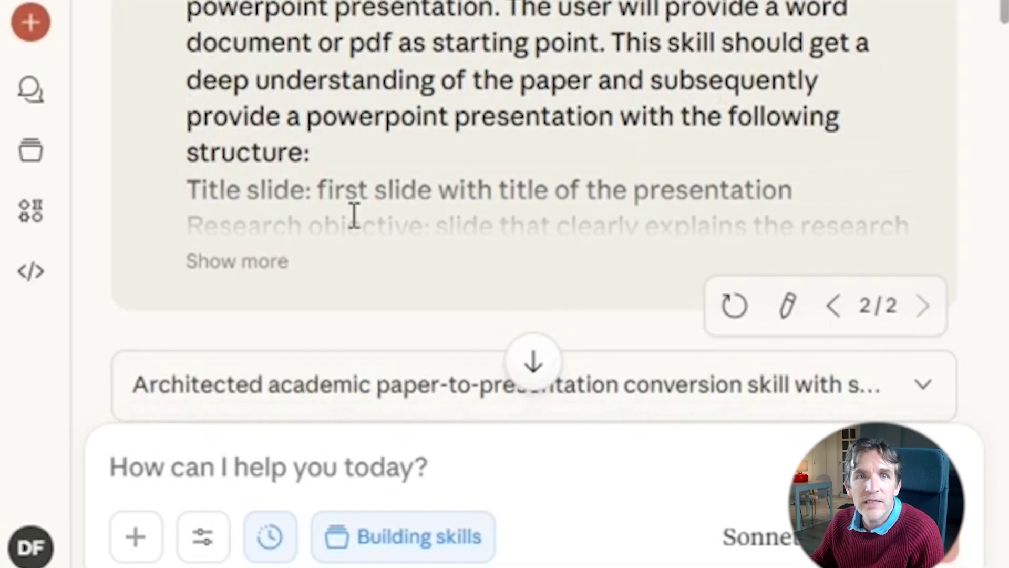
Expand the skill request and read its slide structure, from title slide to discussion.
{"action": "left_click", "coordinate": [241, 263]}
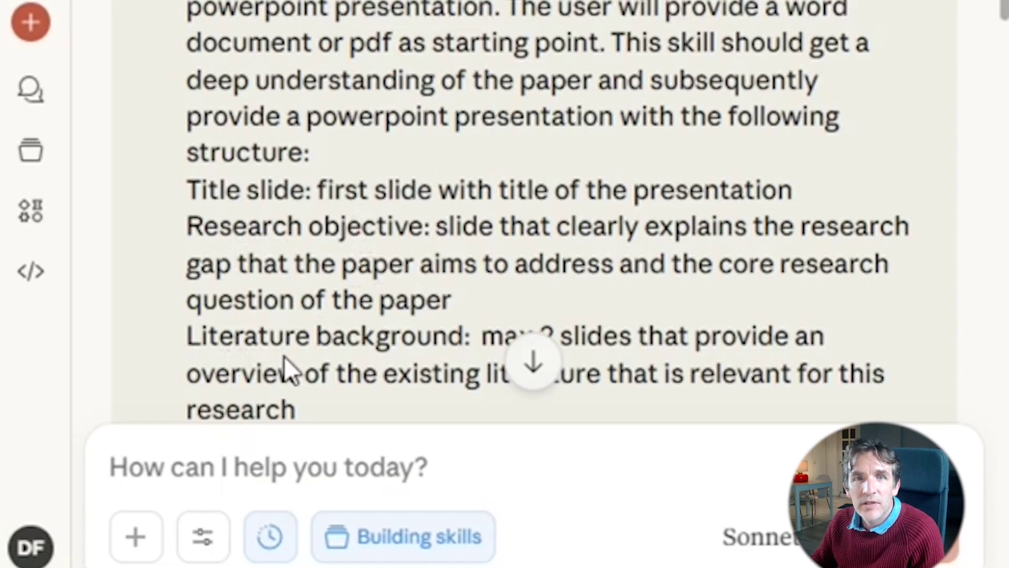
{"action": "scroll", "coordinate": [1003, 32], "scroll_direction": "down", "scroll_amount": 3}
{"action": "scroll", "coordinate": [1002, 42], "scroll_direction": "down", "scroll_amount": 3}
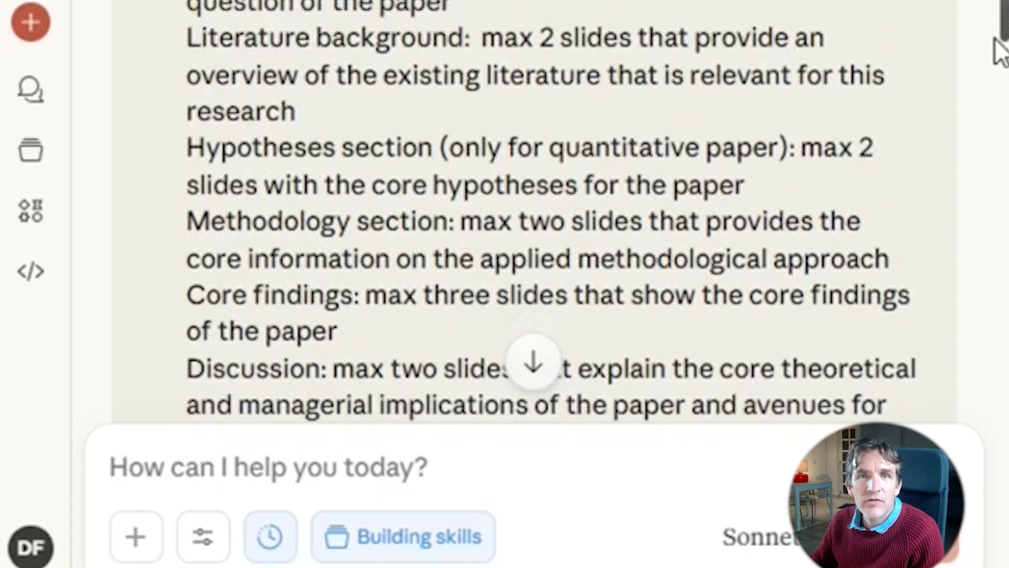
{"action": "scroll", "coordinate": [1000, 51], "scroll_direction": "down", "scroll_amount": 1}
{"action": "scroll", "coordinate": [1001, 53], "scroll_direction": "down", "scroll_amount": 1}
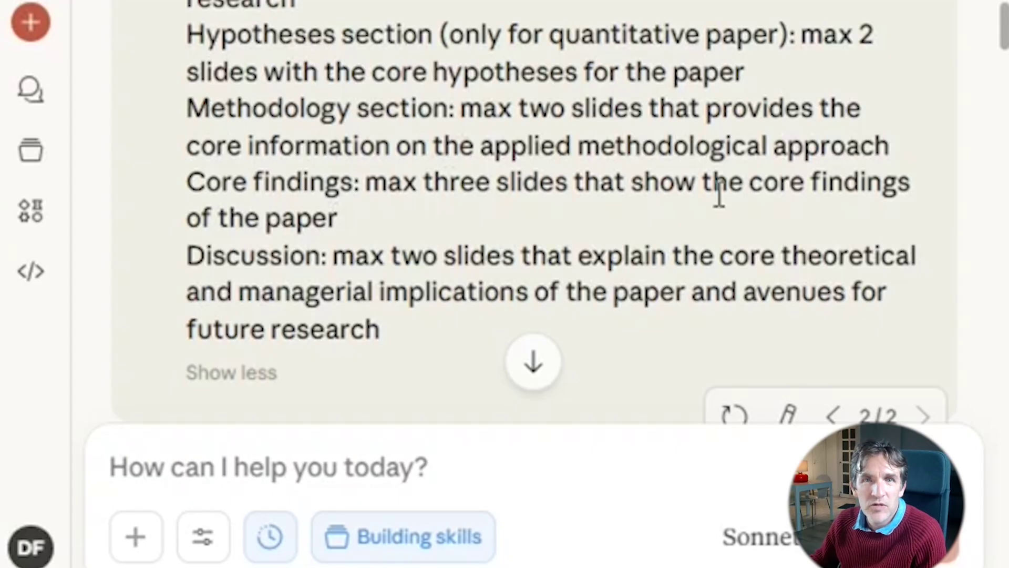
{"action": "scroll", "coordinate": [1004, 29], "scroll_direction": "up", "scroll_amount": 10}
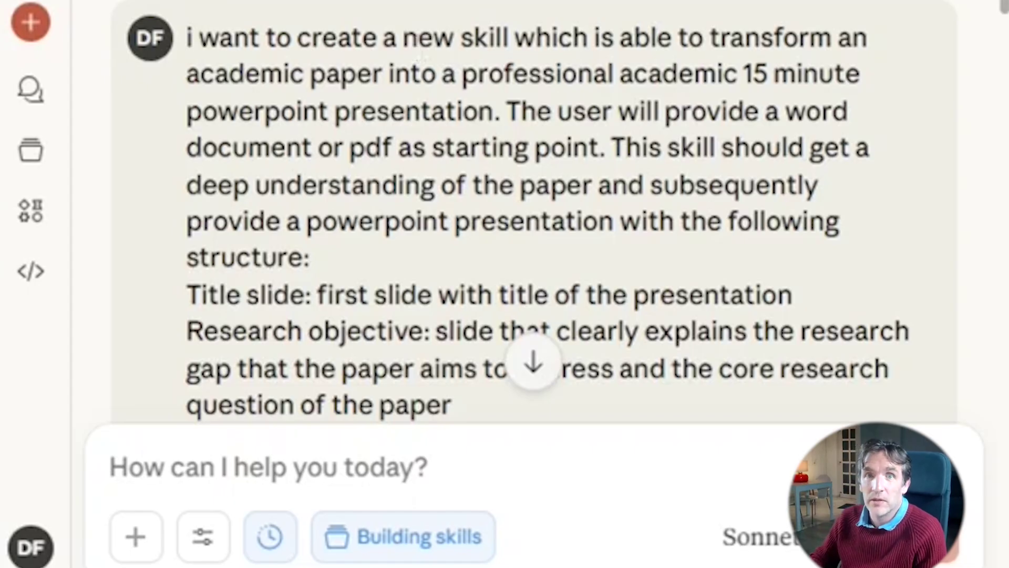
{"action": "scroll", "coordinate": [1005, 43], "scroll_direction": "down", "scroll_amount": 10}
{"action": "left_click_drag", "start_coordinate": [1005, 43], "coordinate": [1005, 260]}
{"action": "left_click_drag", "start_coordinate": [988, 317], "coordinate": [990, 412]}
{"action": "left_click_drag", "start_coordinate": [996, 447], "coordinate": [987, 550]}
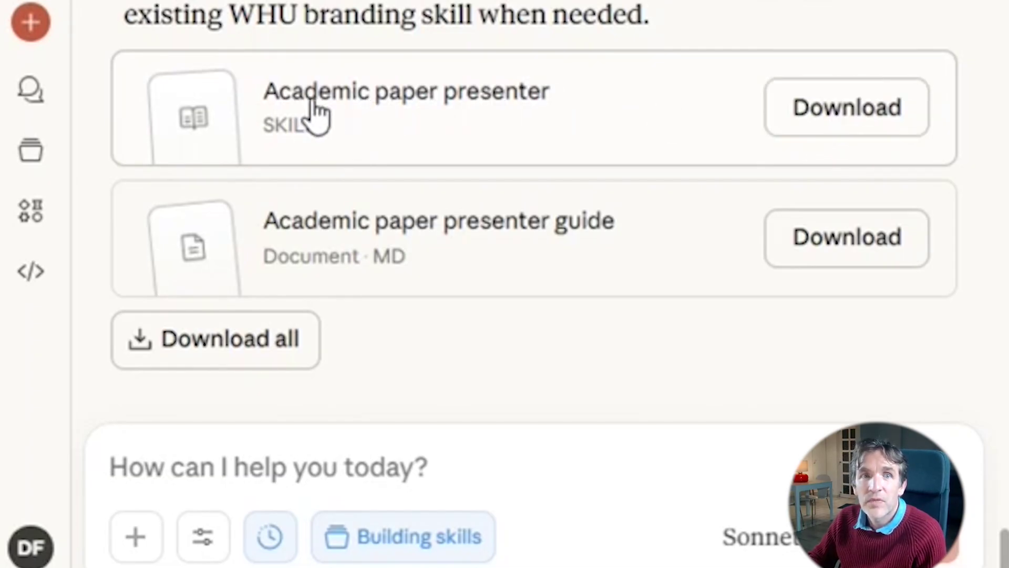
{"action": "left_click", "coordinate": [30, 549]}
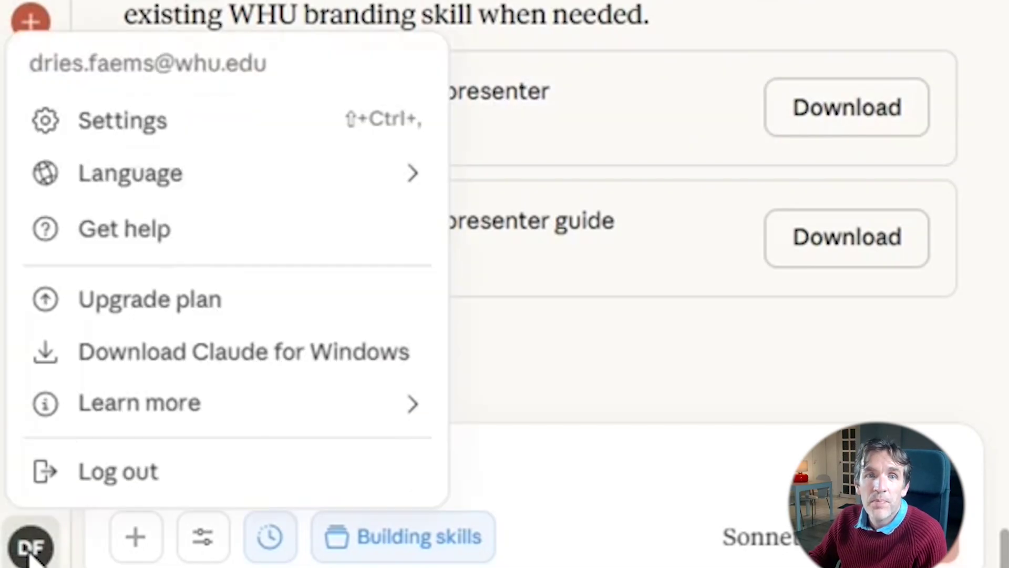
{"action": "left_click", "coordinate": [185, 123]}
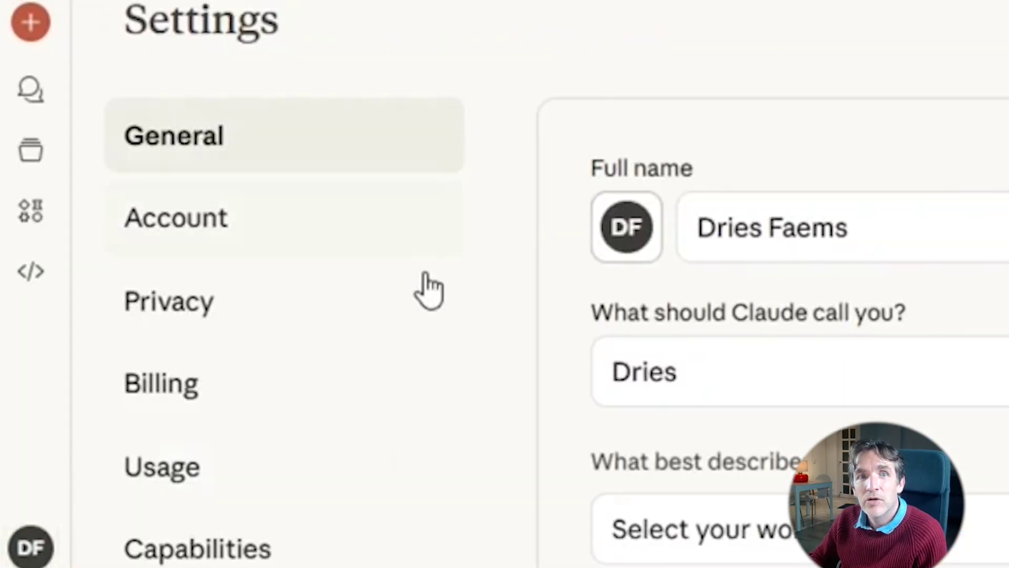
{"action": "left_click", "coordinate": [250, 550]}
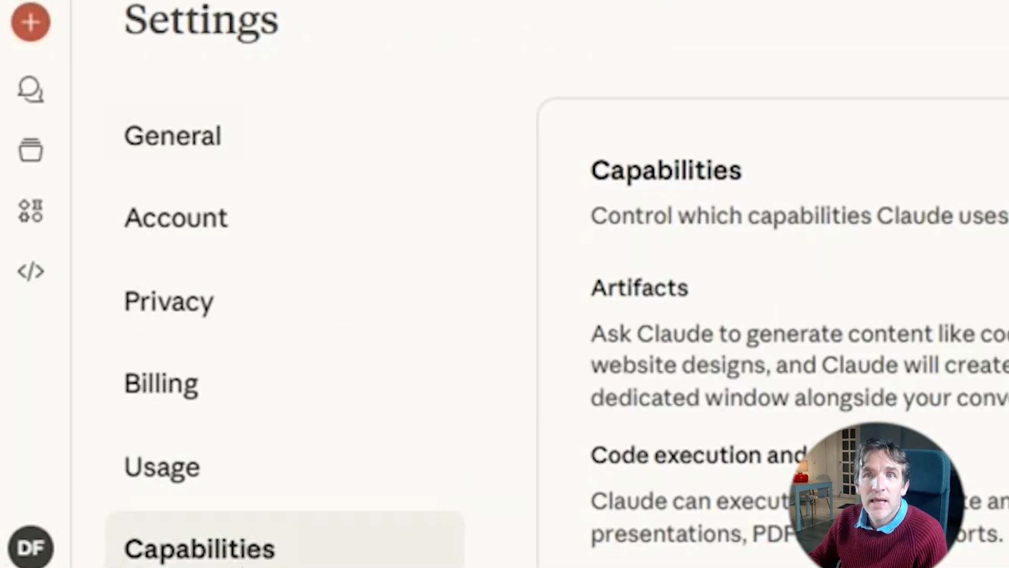
{"action": "scroll", "coordinate": [505, 284], "scroll_direction": "down", "scroll_amount": 10}
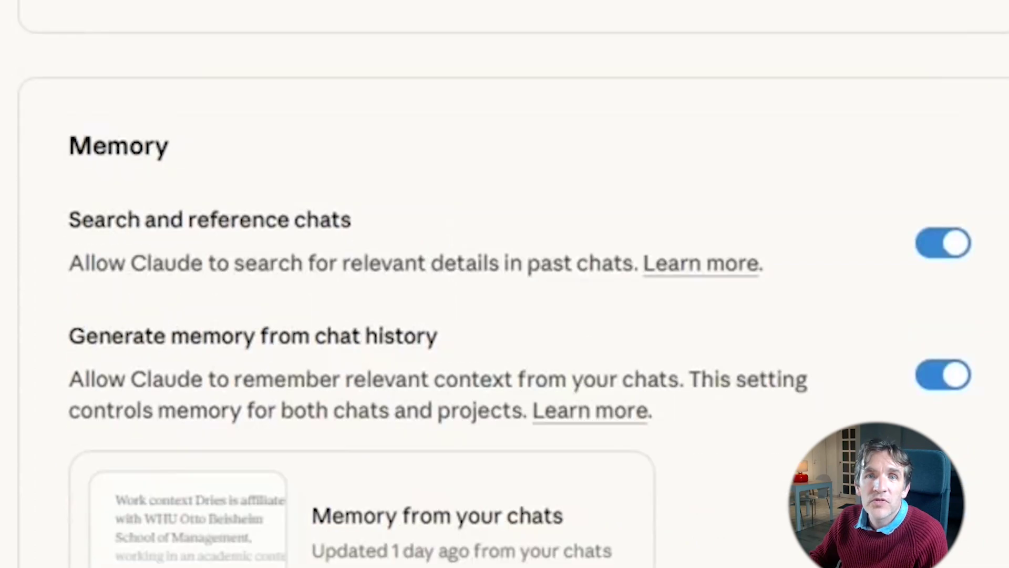
{"action": "scroll", "coordinate": [504, 284], "scroll_direction": "down", "scroll_amount": 5}
{"action": "scroll", "coordinate": [505, 284], "scroll_direction": "up", "scroll_amount": 3}
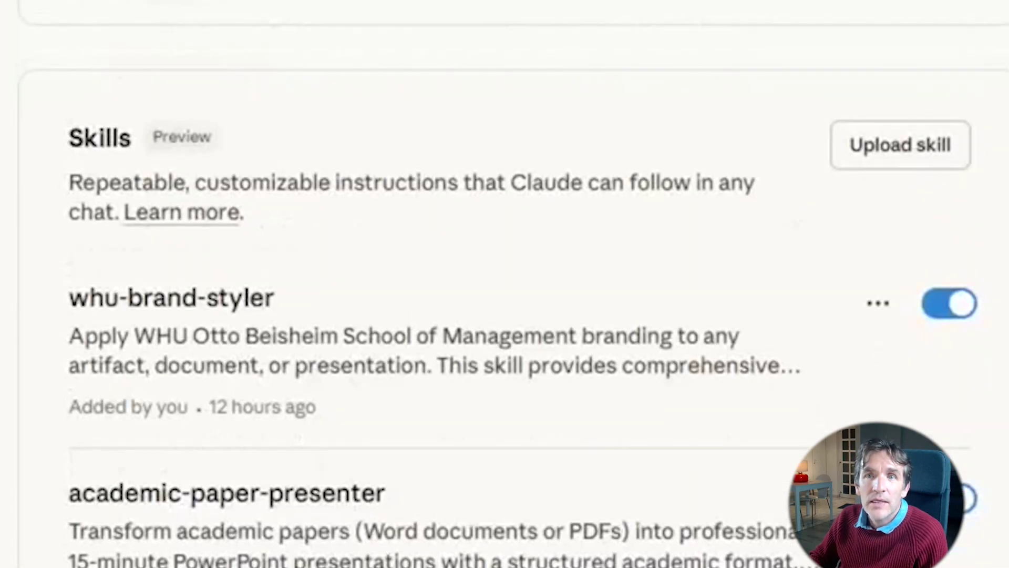
{"action": "left_click", "coordinate": [898, 163]}
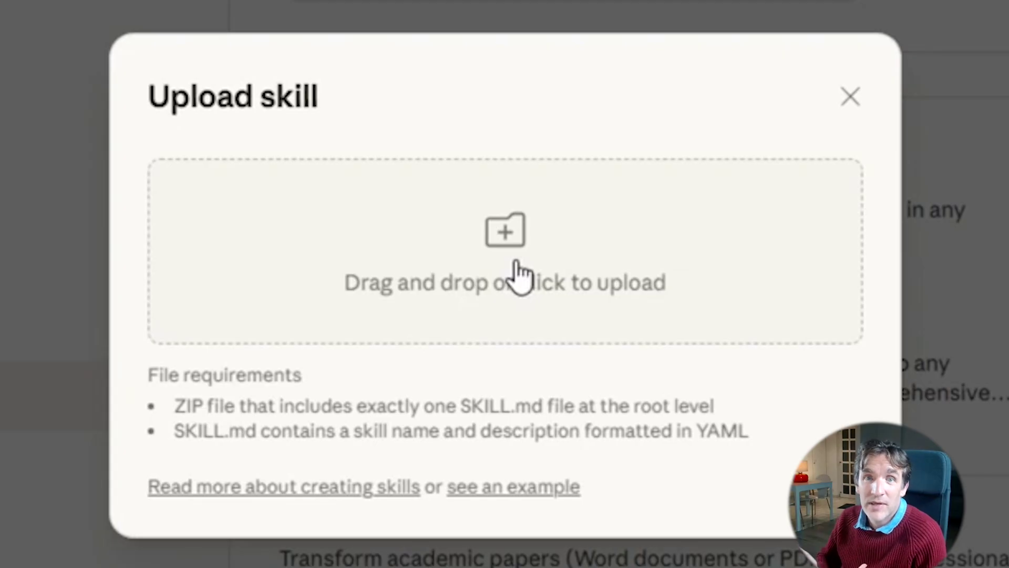
{"action": "left_click", "coordinate": [848, 98]}
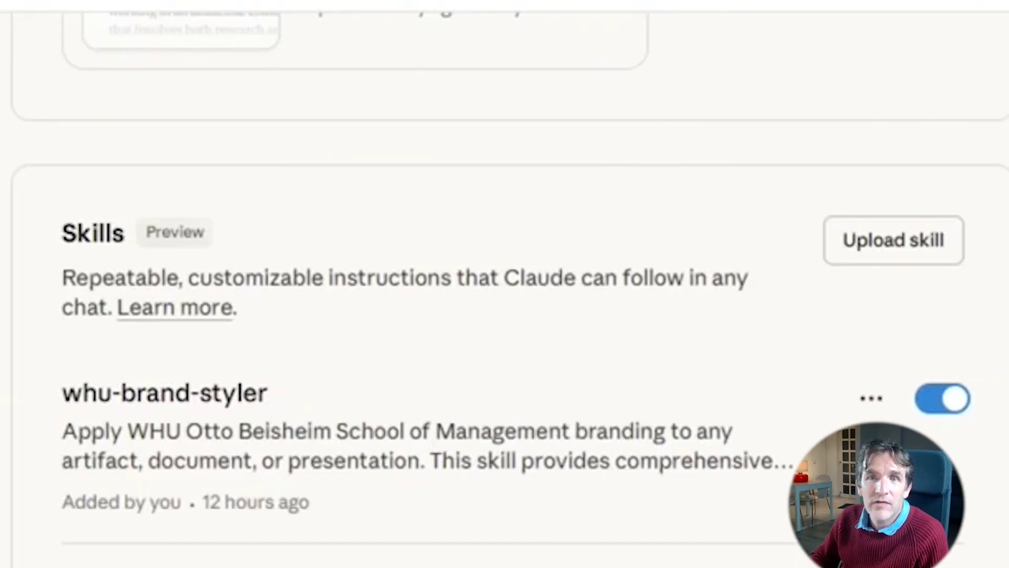
{"action": "scroll", "coordinate": [405, 361], "scroll_direction": "down", "scroll_amount": 6}
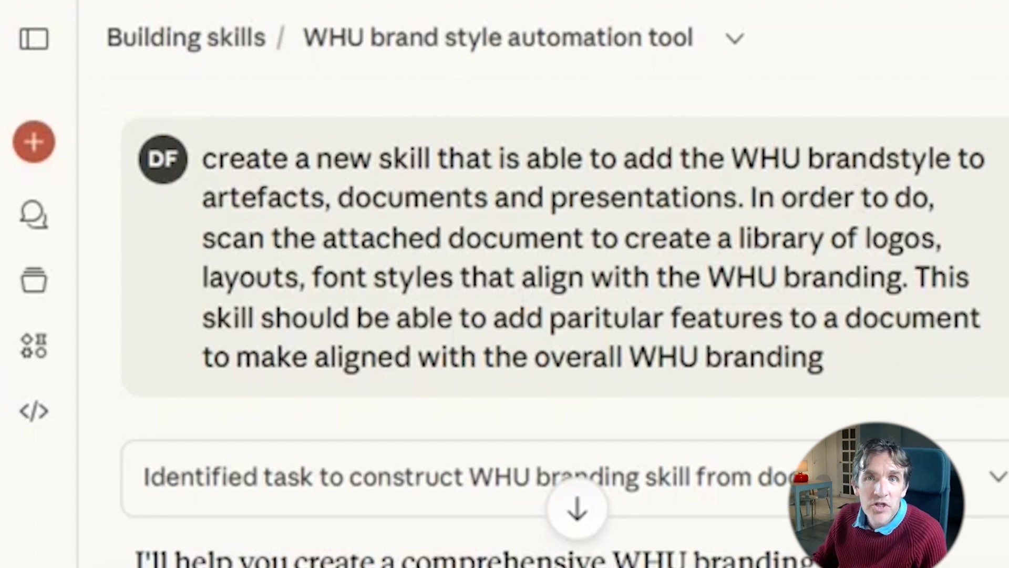
{"action": "scroll", "coordinate": [565, 315], "scroll_direction": "down", "scroll_amount": 5}
{"action": "scroll", "coordinate": [565, 316], "scroll_direction": "down", "scroll_amount": 20}
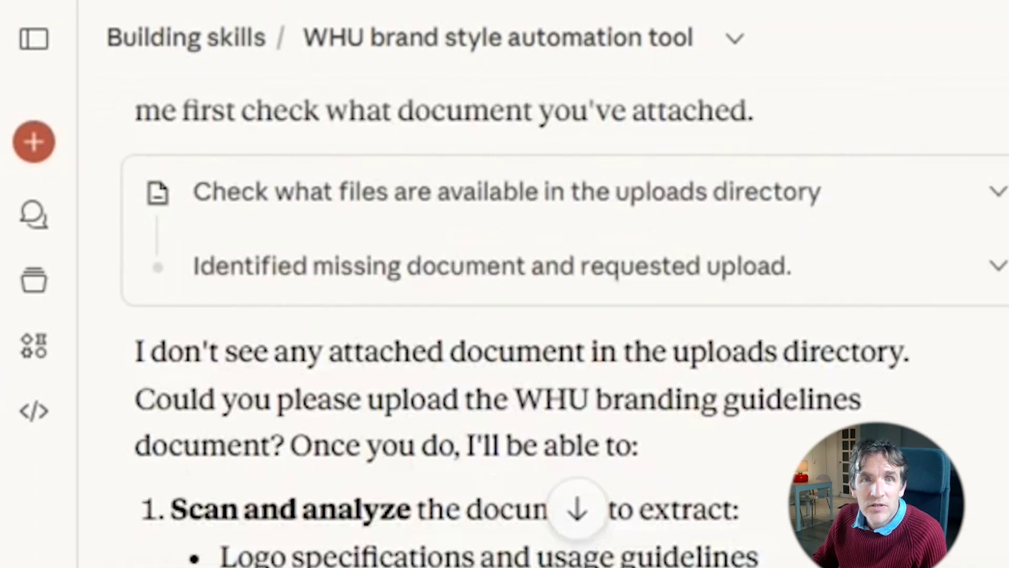
{"action": "scroll", "coordinate": [565, 316], "scroll_direction": "down", "scroll_amount": 20}
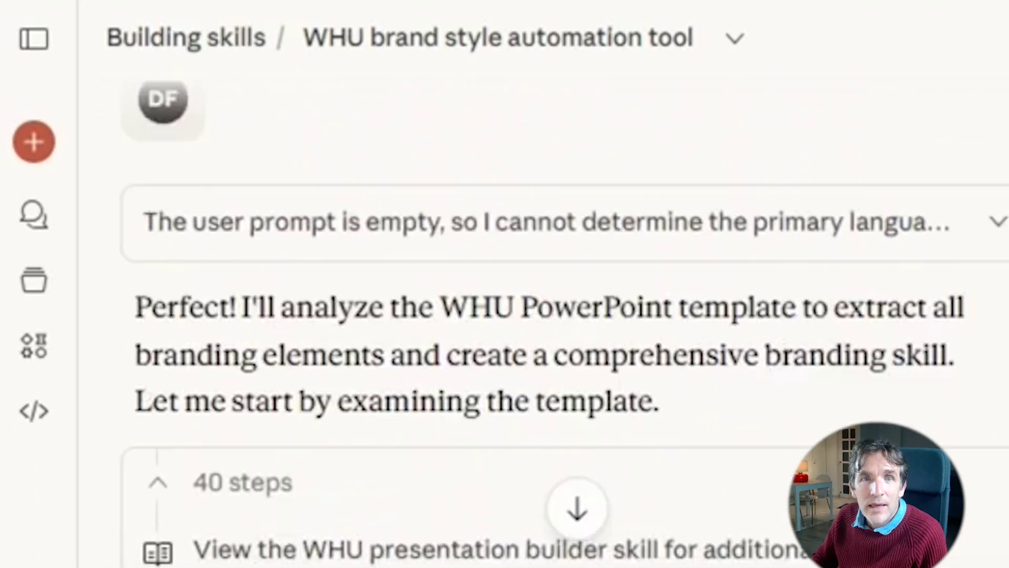
{"action": "scroll", "coordinate": [565, 316], "scroll_direction": "down", "scroll_amount": 20}
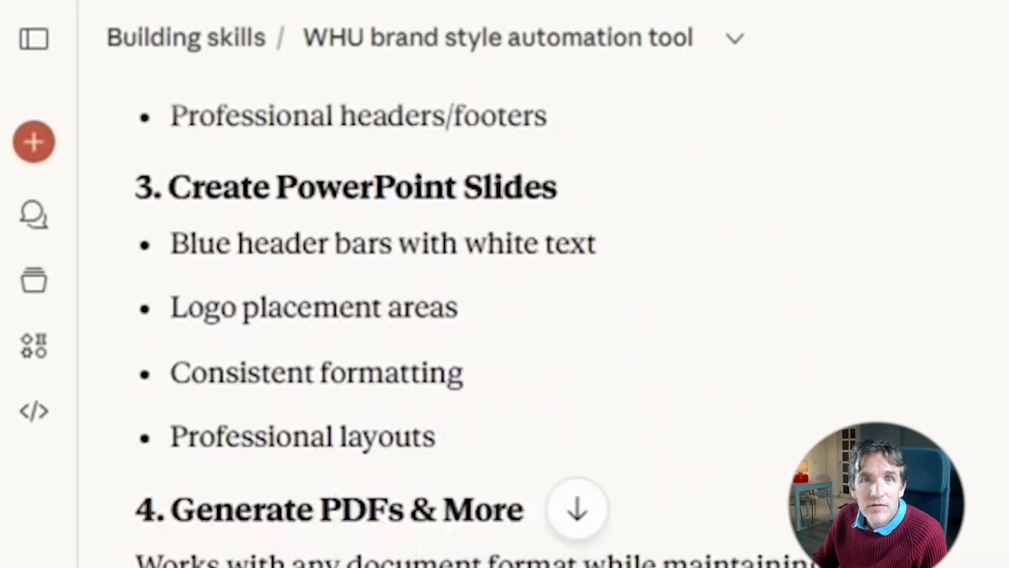
{"action": "scroll", "coordinate": [565, 316], "scroll_direction": "down", "scroll_amount": 20}
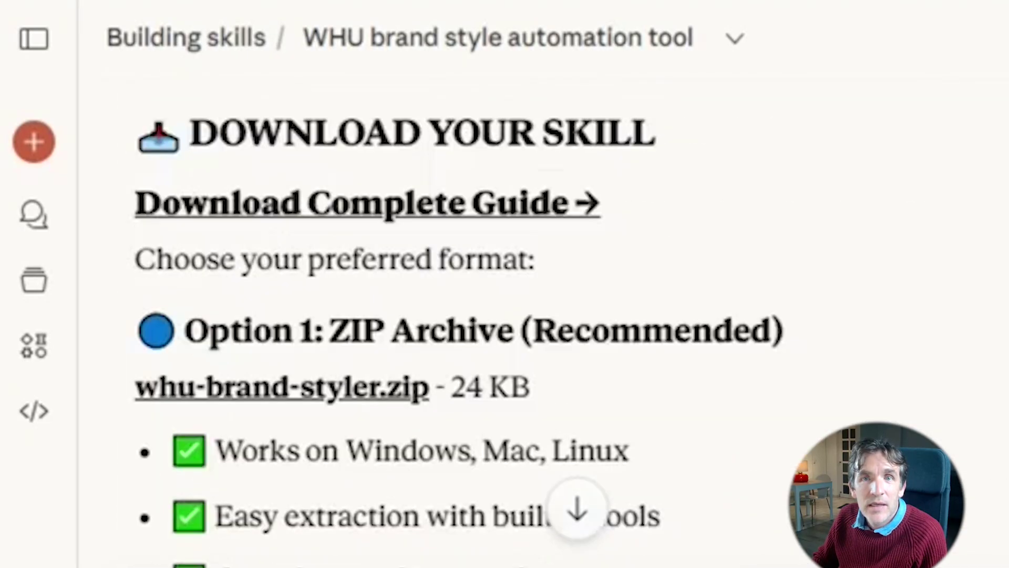
{"action": "scroll", "coordinate": [565, 316], "scroll_direction": "down", "scroll_amount": 20}
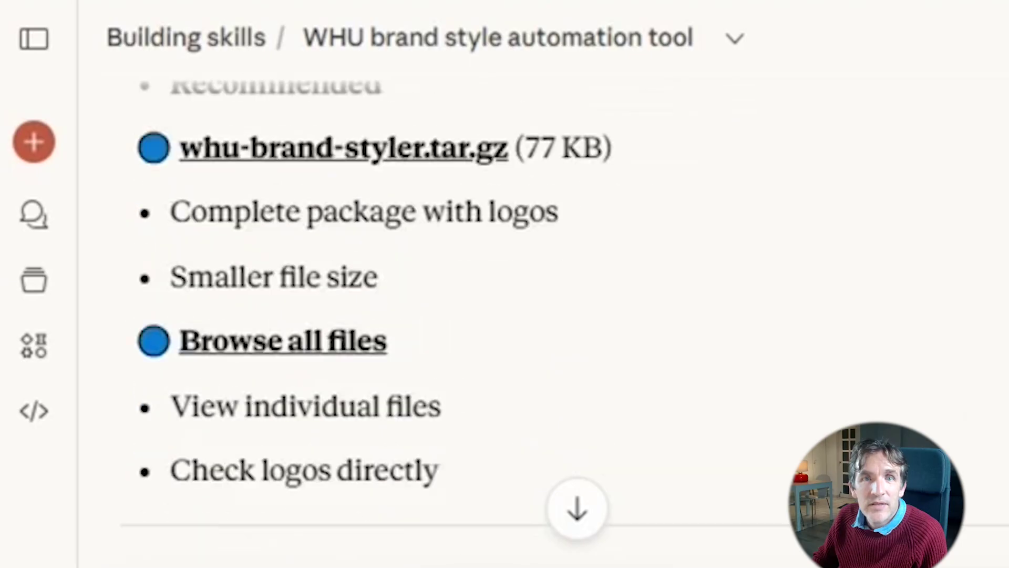
{"action": "scroll", "coordinate": [566, 315], "scroll_direction": "up", "scroll_amount": 5}
{"action": "scroll", "coordinate": [565, 315], "scroll_direction": "down", "scroll_amount": 5}
{"action": "scroll", "coordinate": [565, 316], "scroll_direction": "up", "scroll_amount": 5}
{"action": "scroll", "coordinate": [566, 315], "scroll_direction": "down", "scroll_amount": 5}
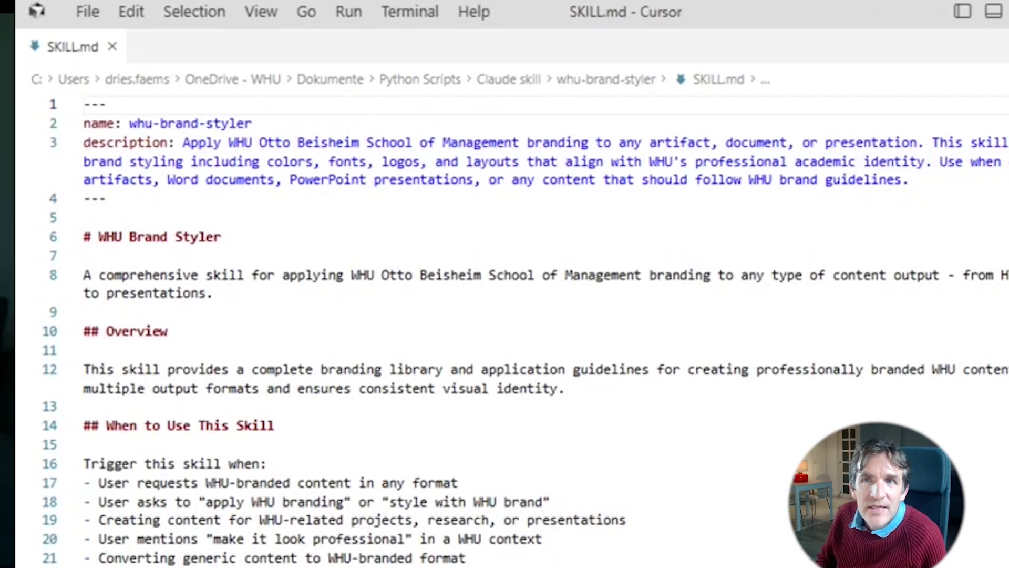
{"action": "scroll", "coordinate": [505, 326], "scroll_direction": "down", "scroll_amount": 20}
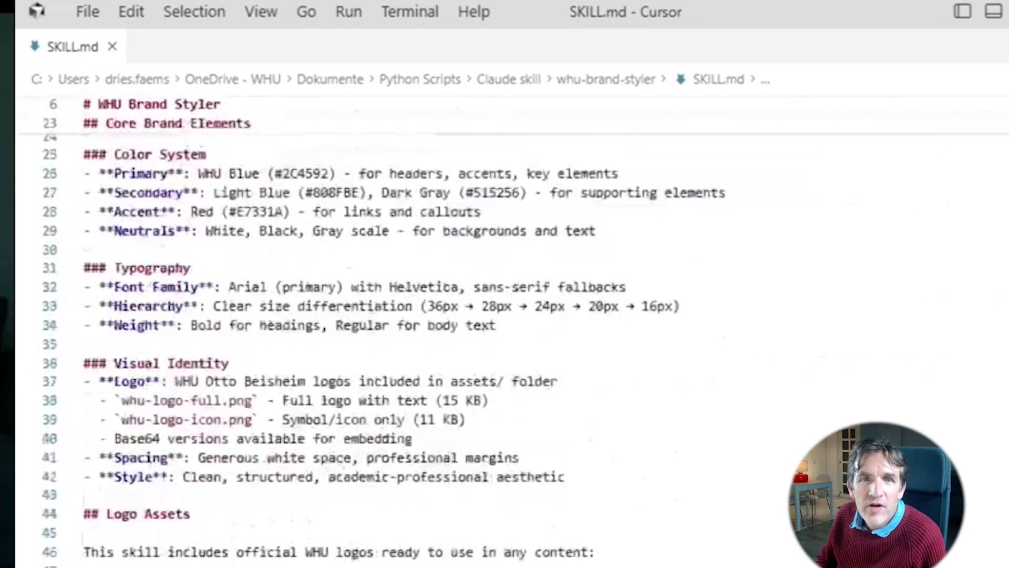
{"action": "scroll", "coordinate": [504, 326], "scroll_direction": "down", "scroll_amount": 20}
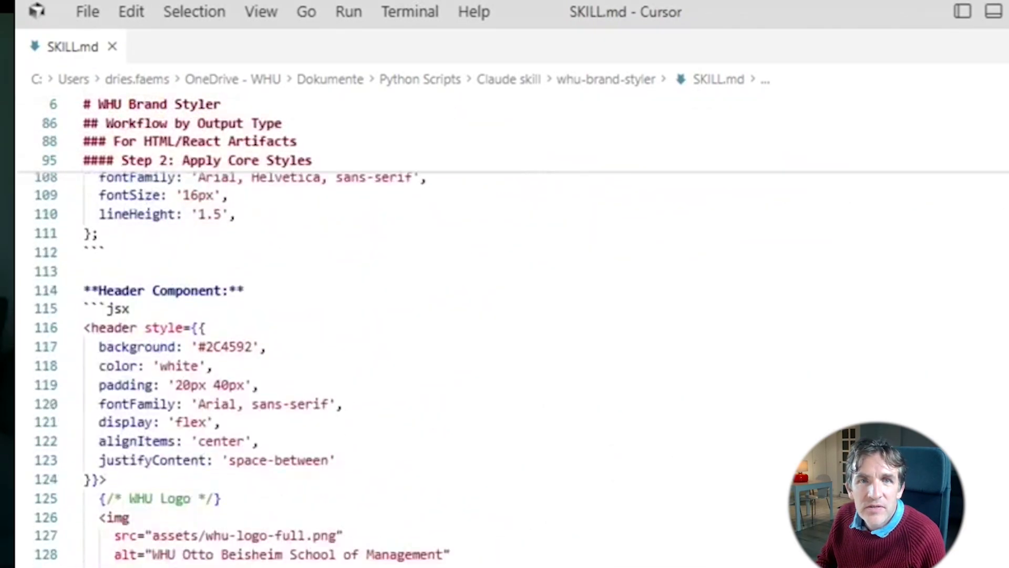
{"action": "scroll", "coordinate": [505, 326], "scroll_direction": "down", "scroll_amount": 4}
{"action": "scroll", "coordinate": [505, 326], "scroll_direction": "down", "scroll_amount": 20}
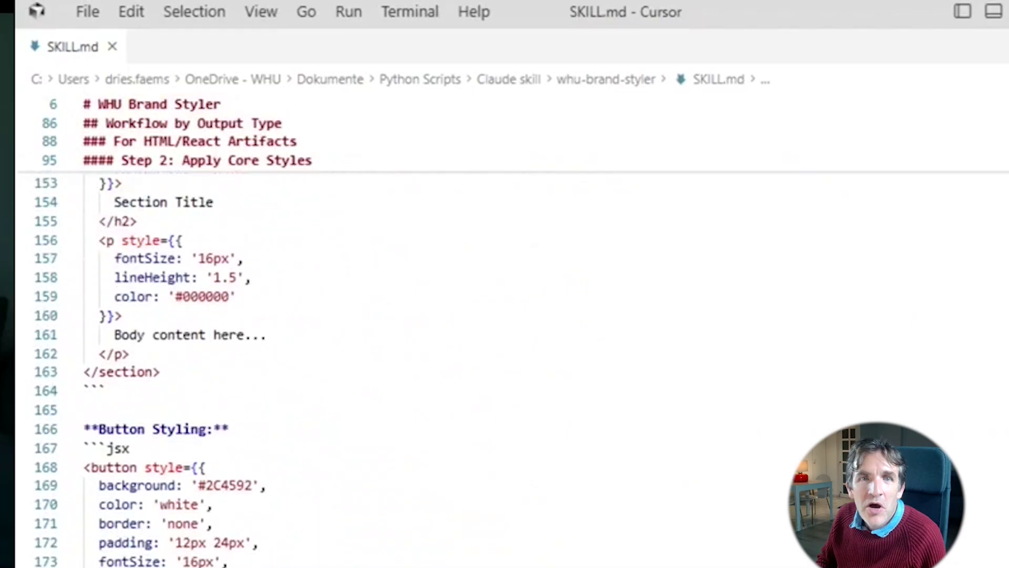
{"action": "scroll", "coordinate": [505, 326], "scroll_direction": "down", "scroll_amount": 20}
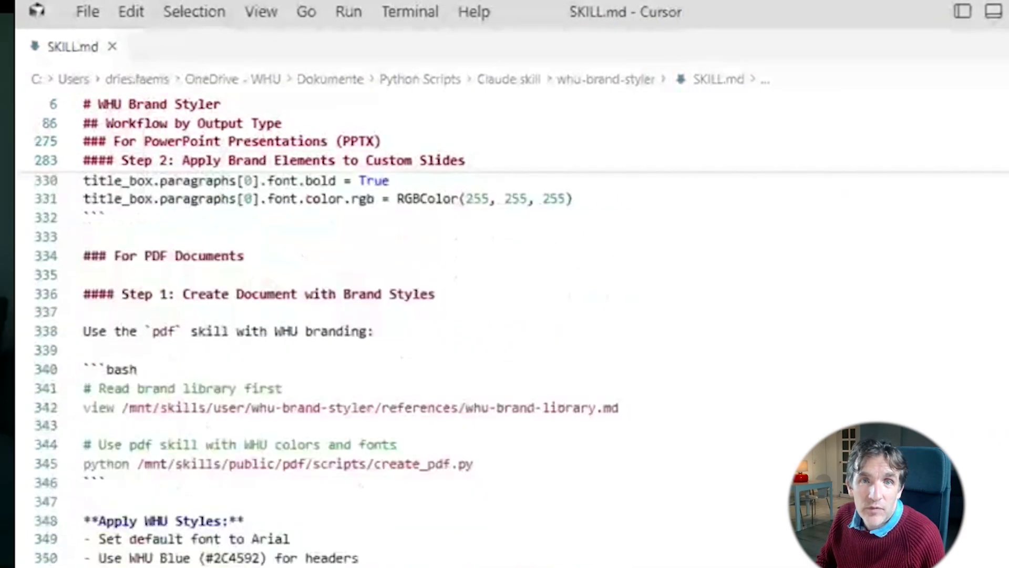
{"action": "scroll", "coordinate": [505, 326], "scroll_direction": "down", "scroll_amount": 20}
{"action": "scroll", "coordinate": [505, 326], "scroll_direction": "down", "scroll_amount": 20}
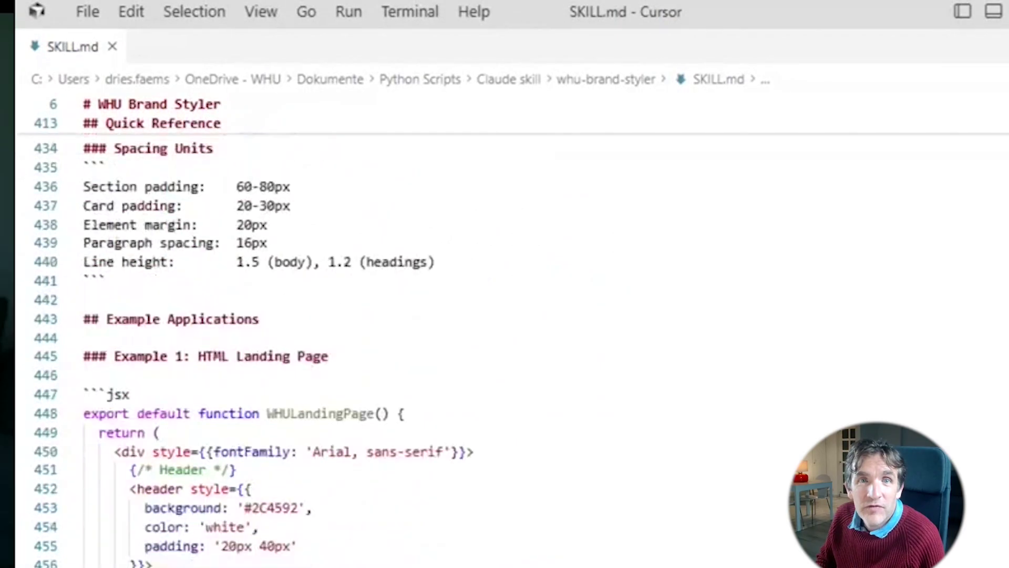
{"action": "scroll", "coordinate": [326, 357], "scroll_direction": "down", "scroll_amount": 8}
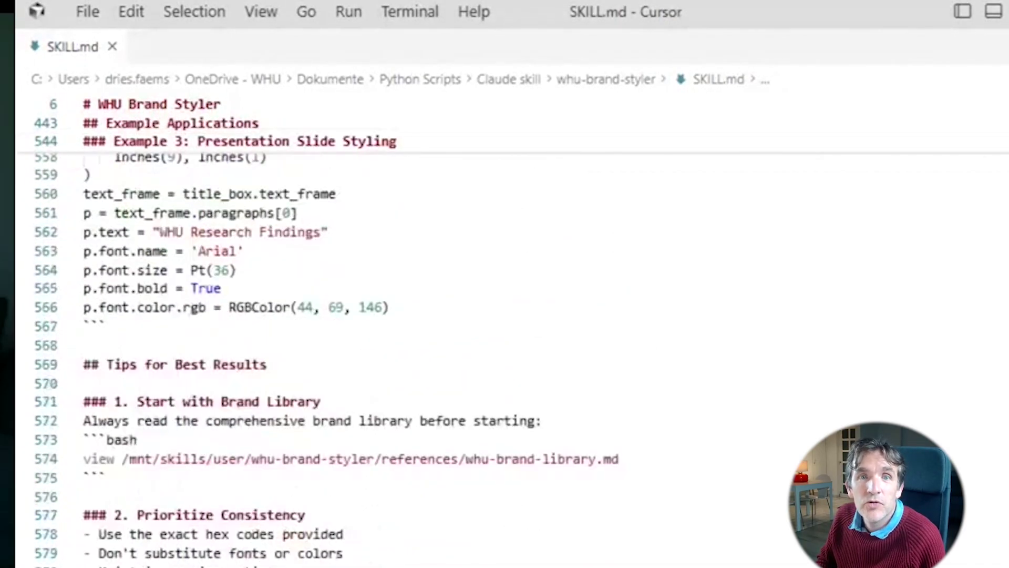
{"action": "scroll", "coordinate": [504, 358], "scroll_direction": "up", "scroll_amount": 5}
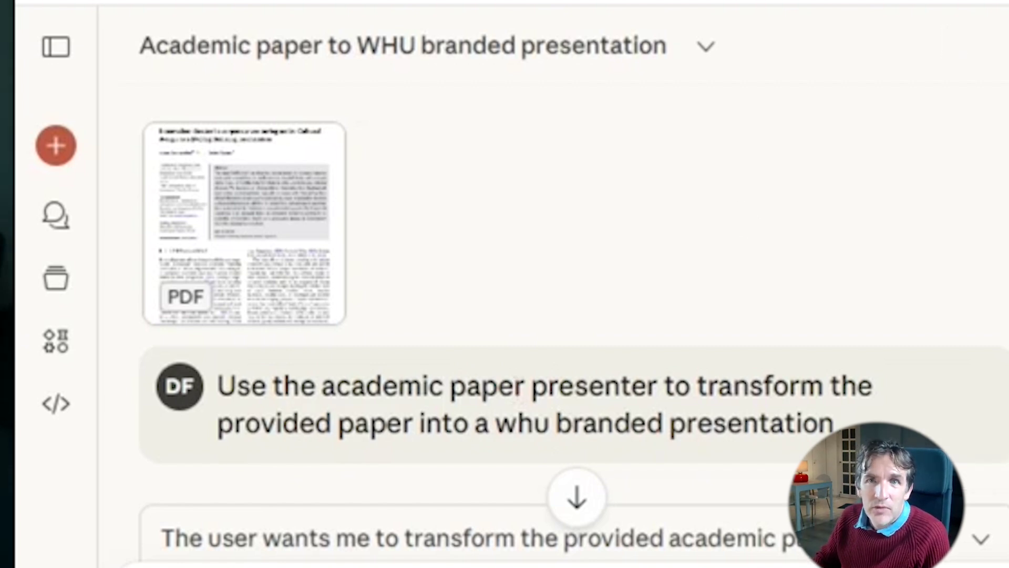
{"action": "scroll", "coordinate": [573, 316], "scroll_direction": "down", "scroll_amount": 10}
{"action": "scroll", "coordinate": [573, 331], "scroll_direction": "down", "scroll_amount": 3}
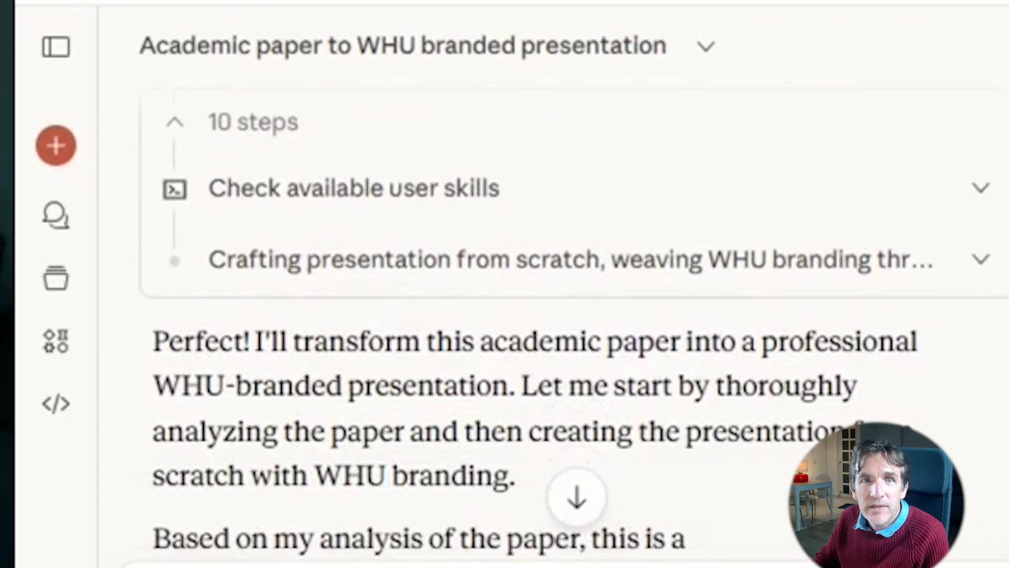
{"action": "scroll", "coordinate": [573, 331], "scroll_direction": "down", "scroll_amount": 10}
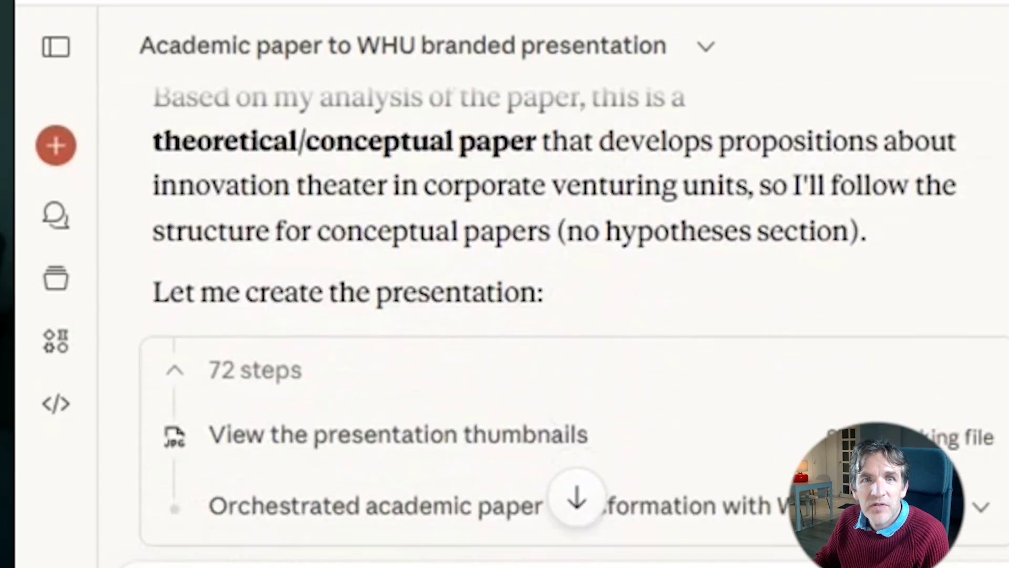
{"action": "scroll", "coordinate": [573, 315], "scroll_direction": "down", "scroll_amount": 1}
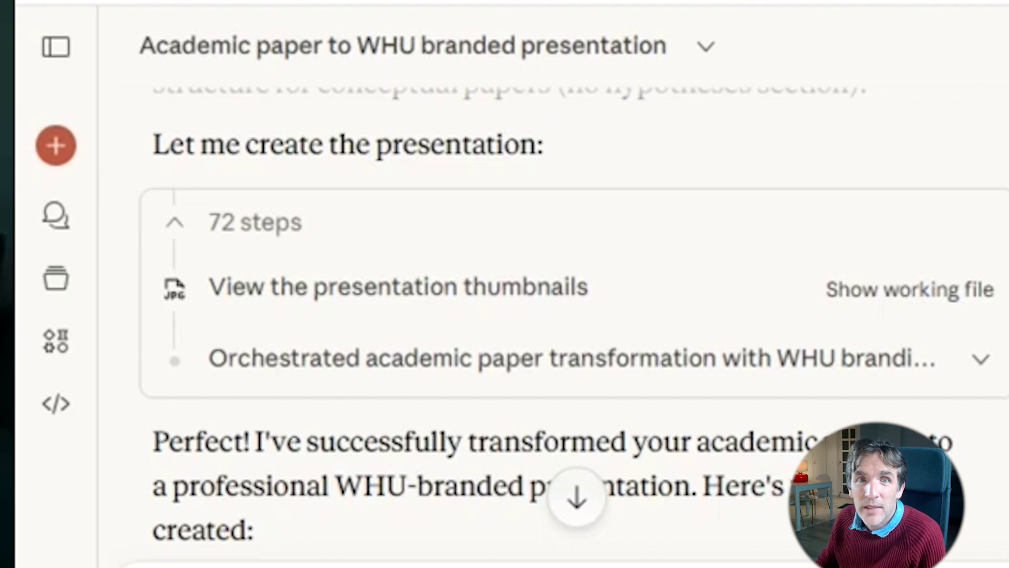
{"action": "scroll", "coordinate": [526, 315], "scroll_direction": "down", "scroll_amount": 3}
{"action": "scroll", "coordinate": [526, 316], "scroll_direction": "down", "scroll_amount": 10}
{"action": "scroll", "coordinate": [526, 315], "scroll_direction": "down", "scroll_amount": 15}
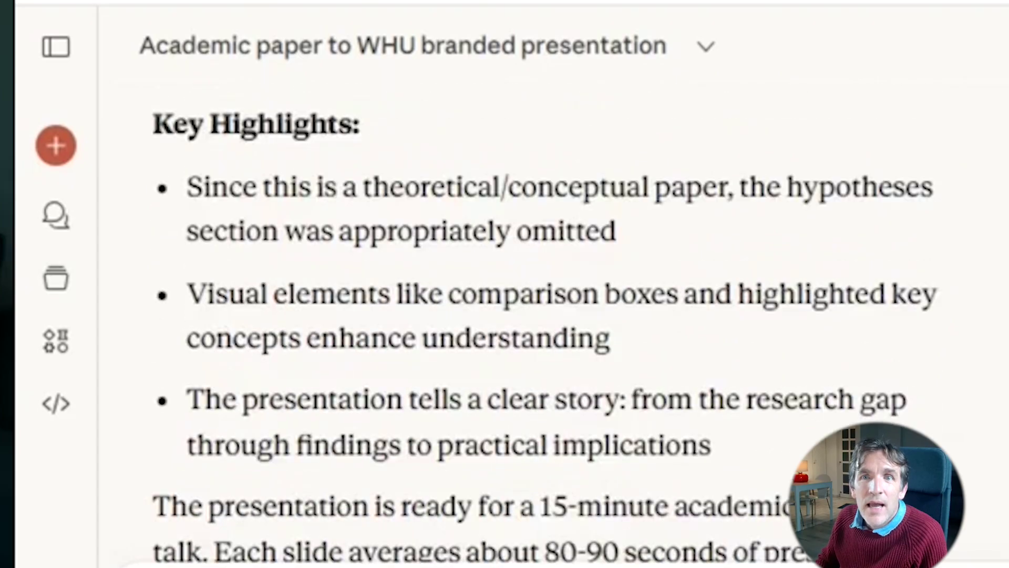
{"action": "scroll", "coordinate": [526, 315], "scroll_direction": "down", "scroll_amount": 1}
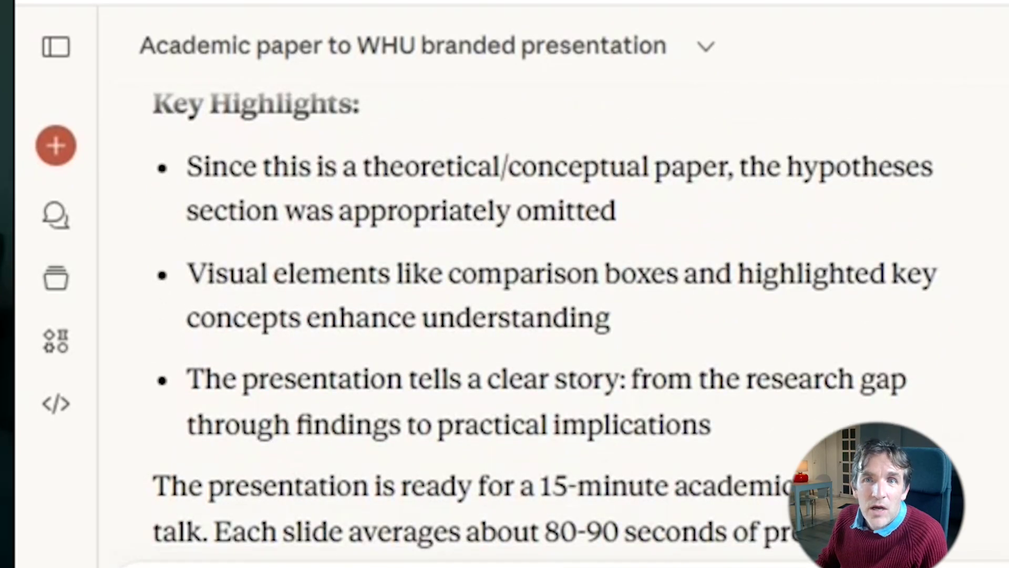